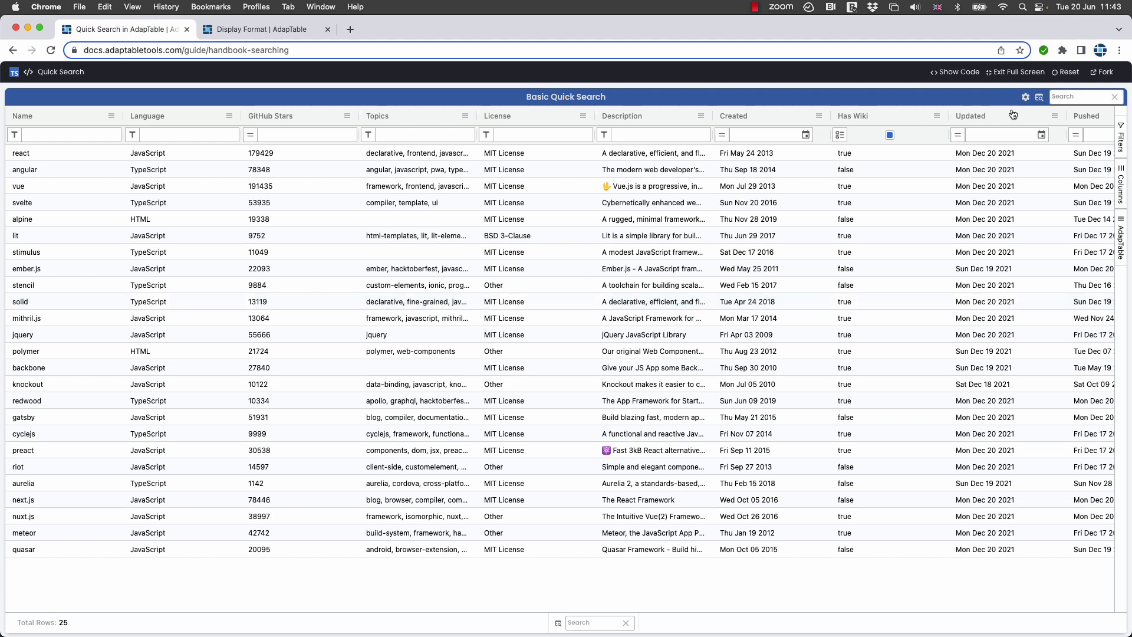
Create a new Format Column in the grid settings with All Columns as its scope
{"action": "left_click", "coordinate": [1030, 98]}
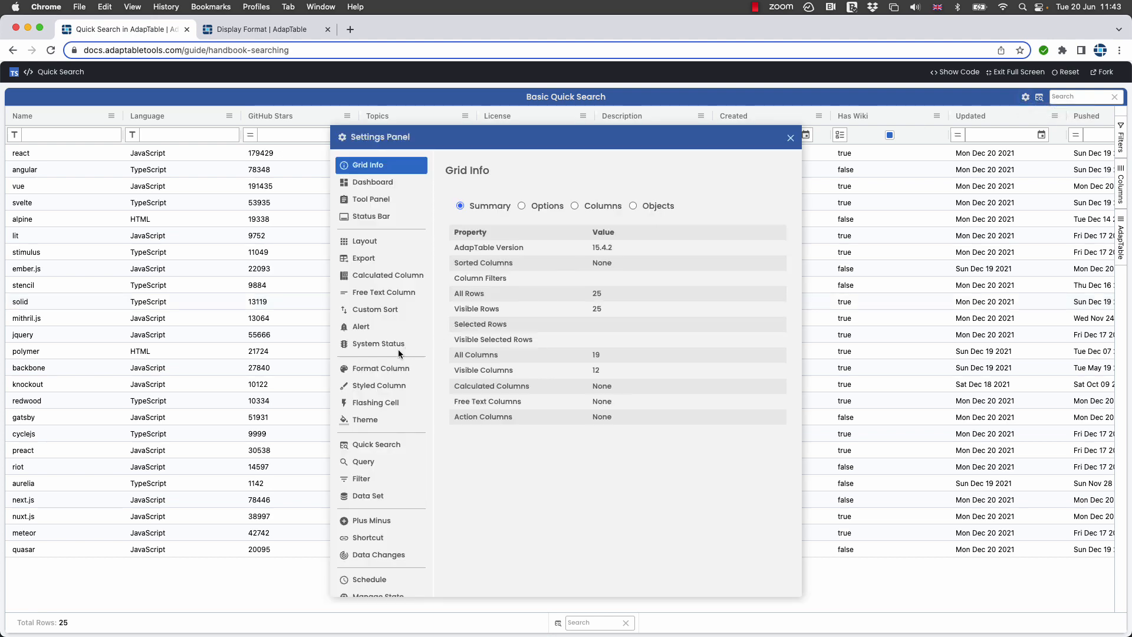
{"action": "left_click", "coordinate": [373, 370]}
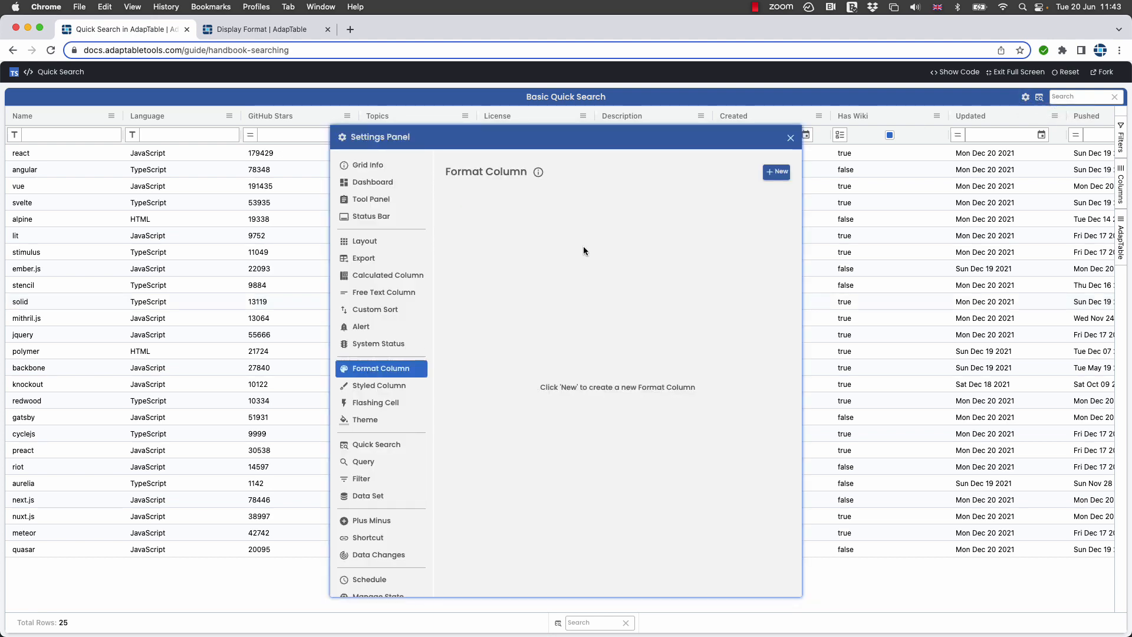
{"action": "left_click", "coordinate": [779, 172]}
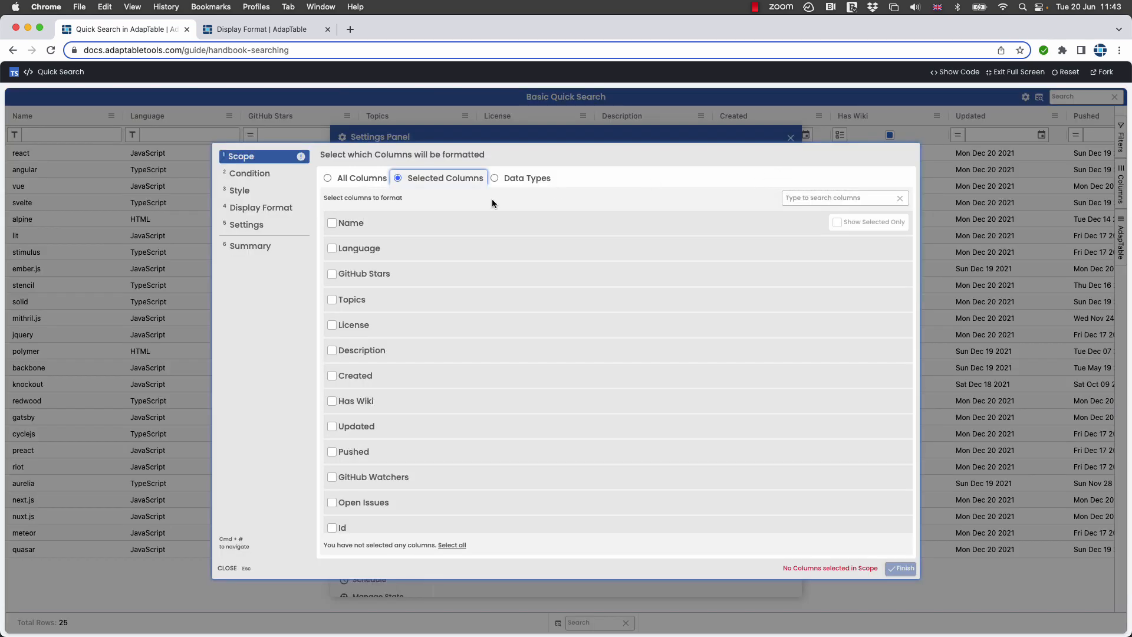
{"action": "left_click", "coordinate": [356, 179]}
Set the format's condition to the Boolean query [license] = 'Other'
{"action": "left_click", "coordinate": [248, 175]}
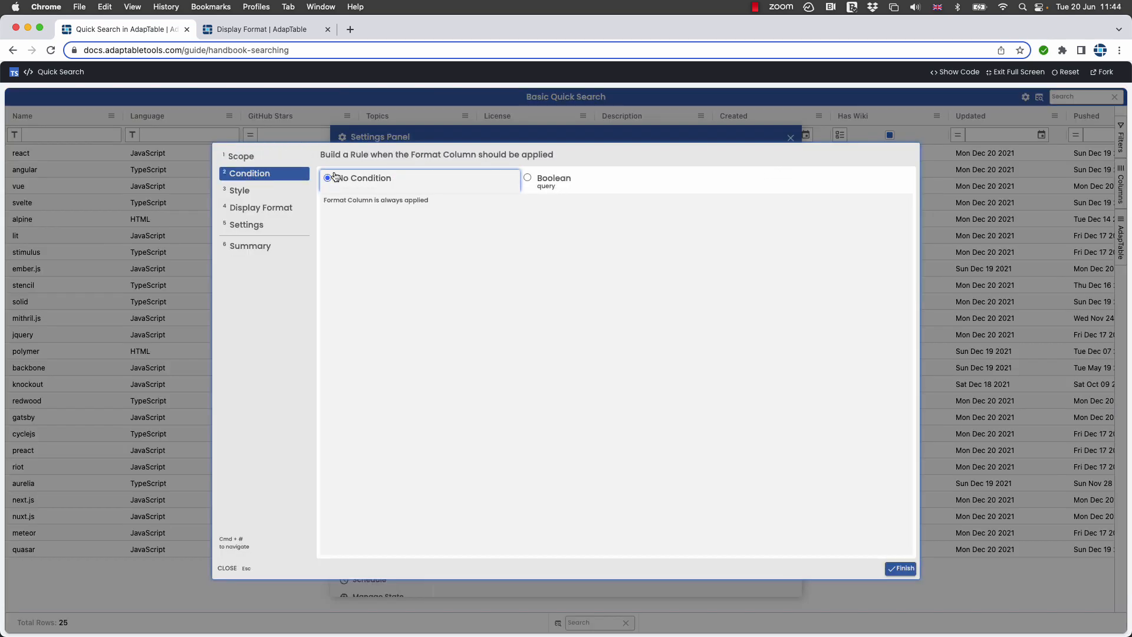
{"action": "left_click", "coordinate": [552, 178]}
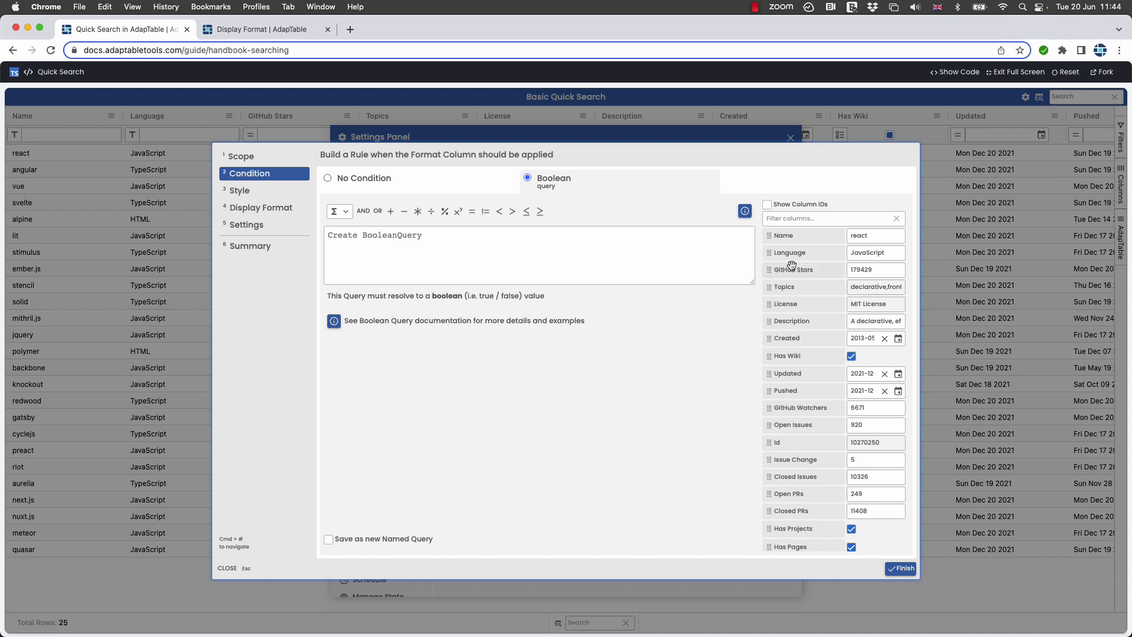
{"action": "left_click", "coordinate": [785, 304]}
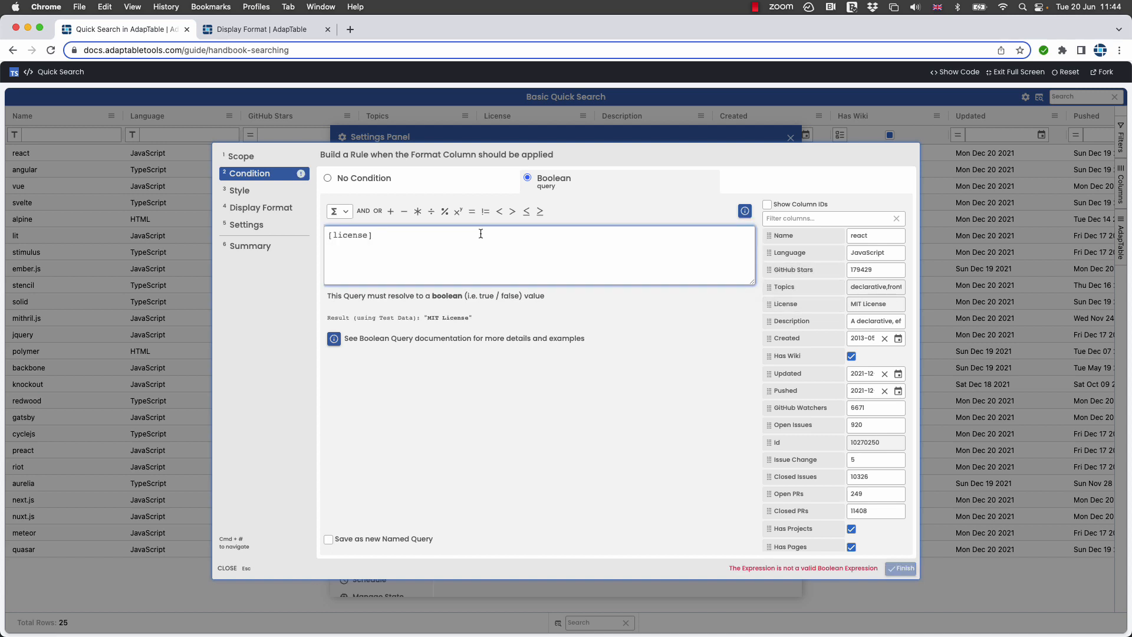
{"action": "type", "text": "= '"}
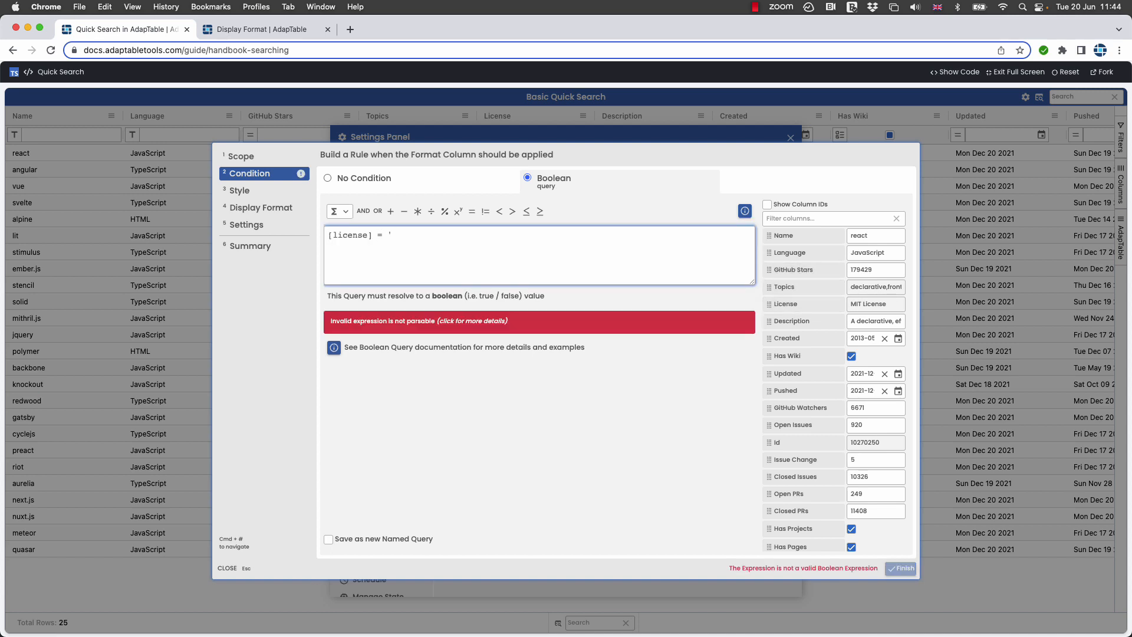
{"action": "type", "text": "Other'"}
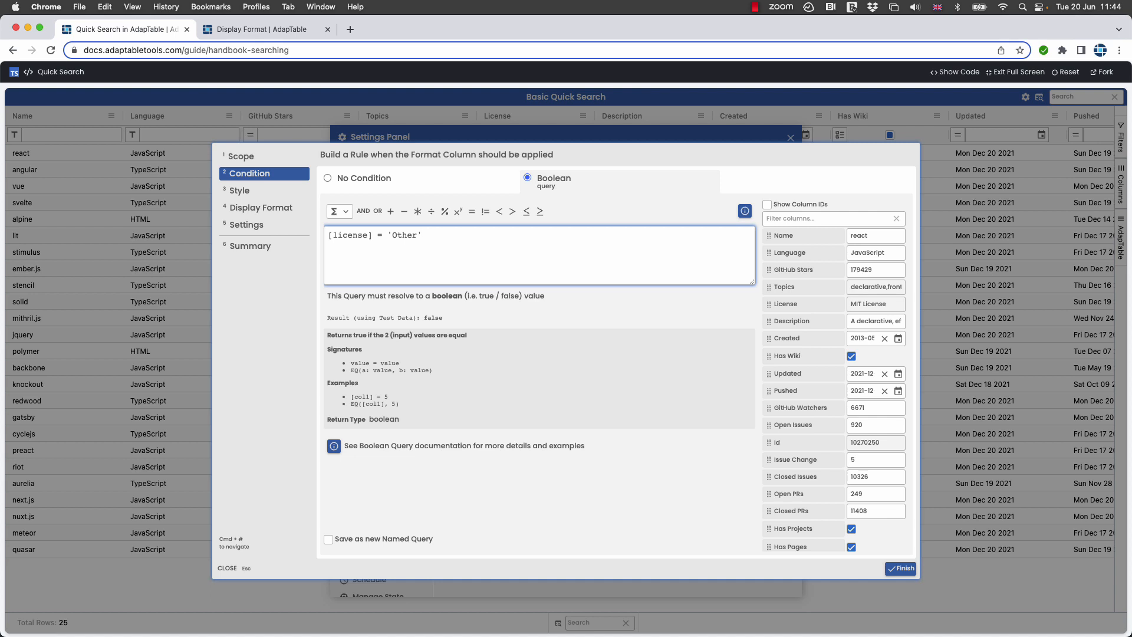
Give the format a dark red back colour and white fore colour, and save it
{"action": "left_click", "coordinate": [240, 192]}
{"action": "left_click", "coordinate": [327, 199]}
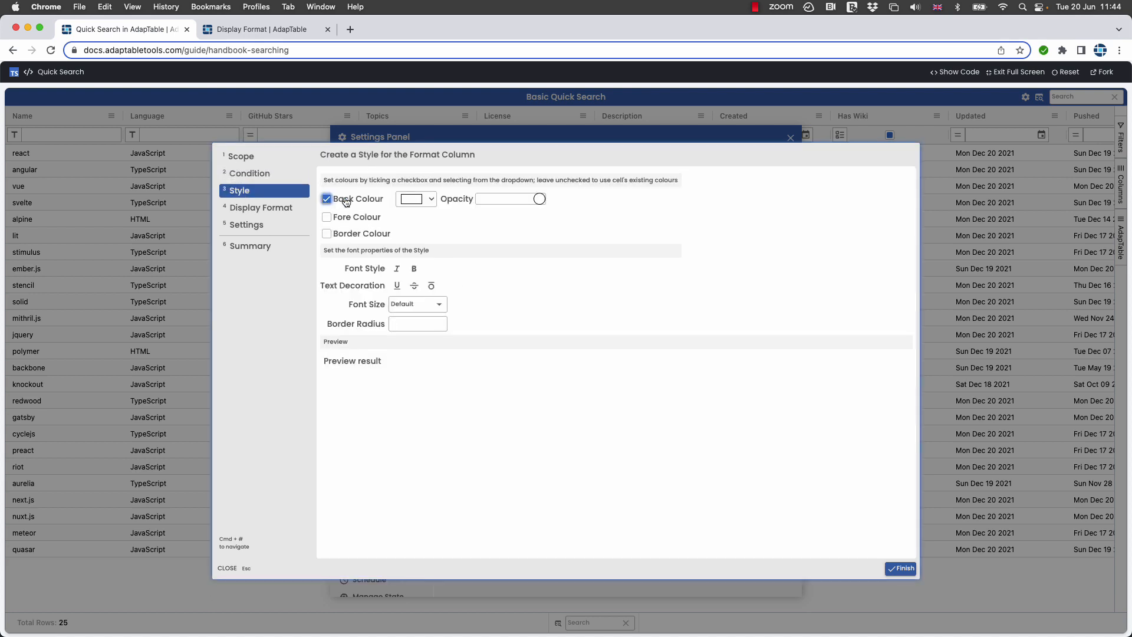
{"action": "left_click", "coordinate": [422, 198]}
{"action": "left_click", "coordinate": [473, 222]}
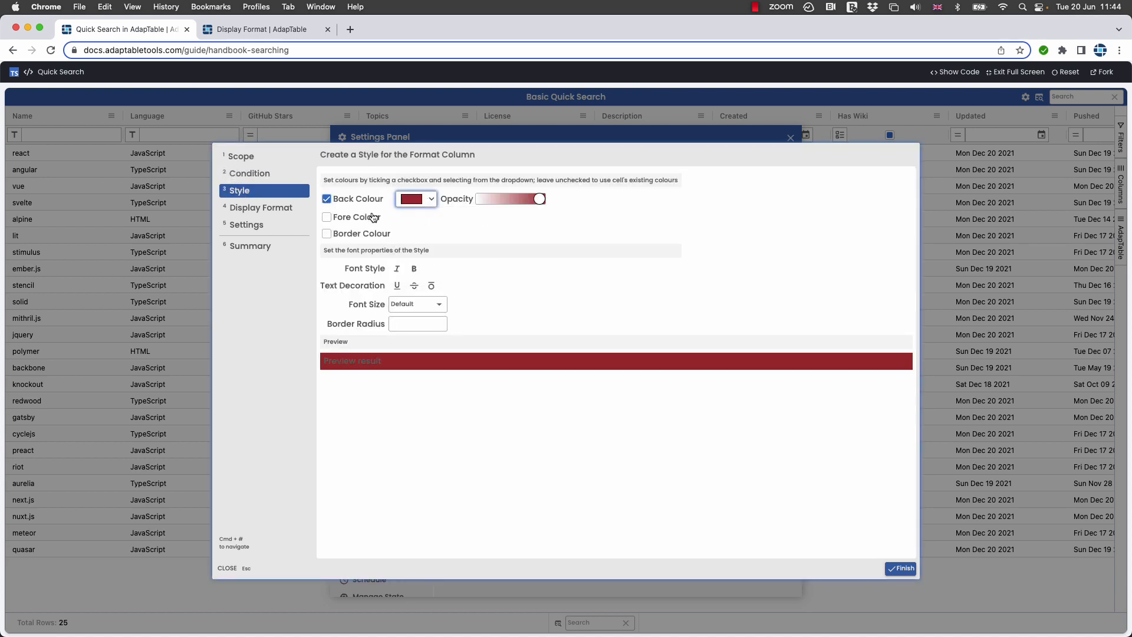
{"action": "left_click", "coordinate": [355, 220]}
{"action": "left_click", "coordinate": [426, 220]}
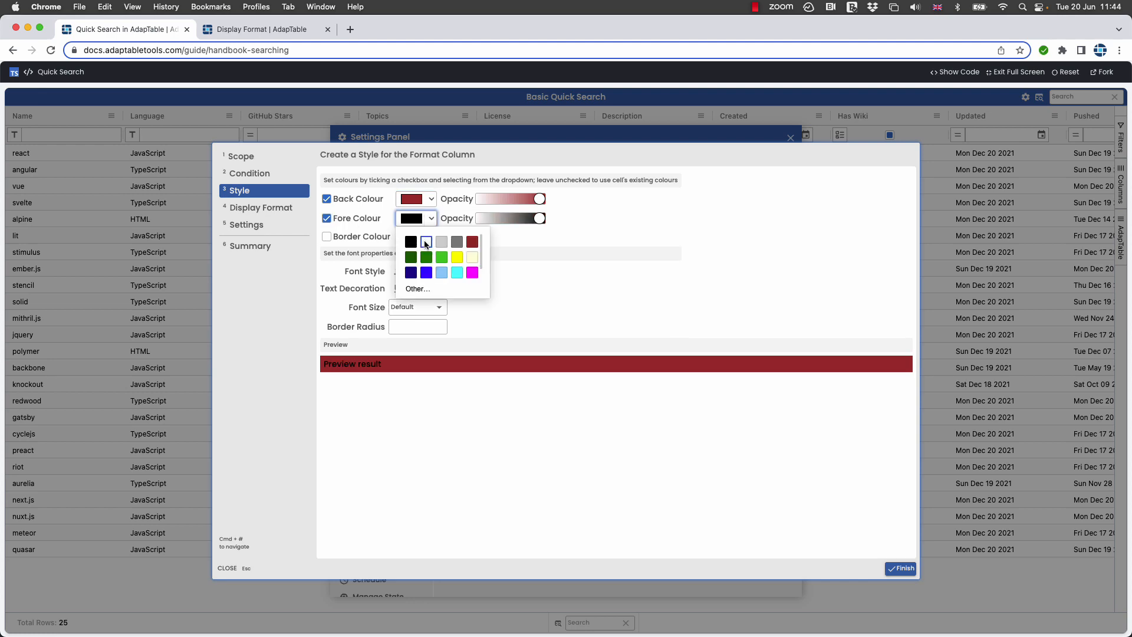
{"action": "left_click", "coordinate": [425, 242]}
{"action": "left_click", "coordinate": [905, 568]}
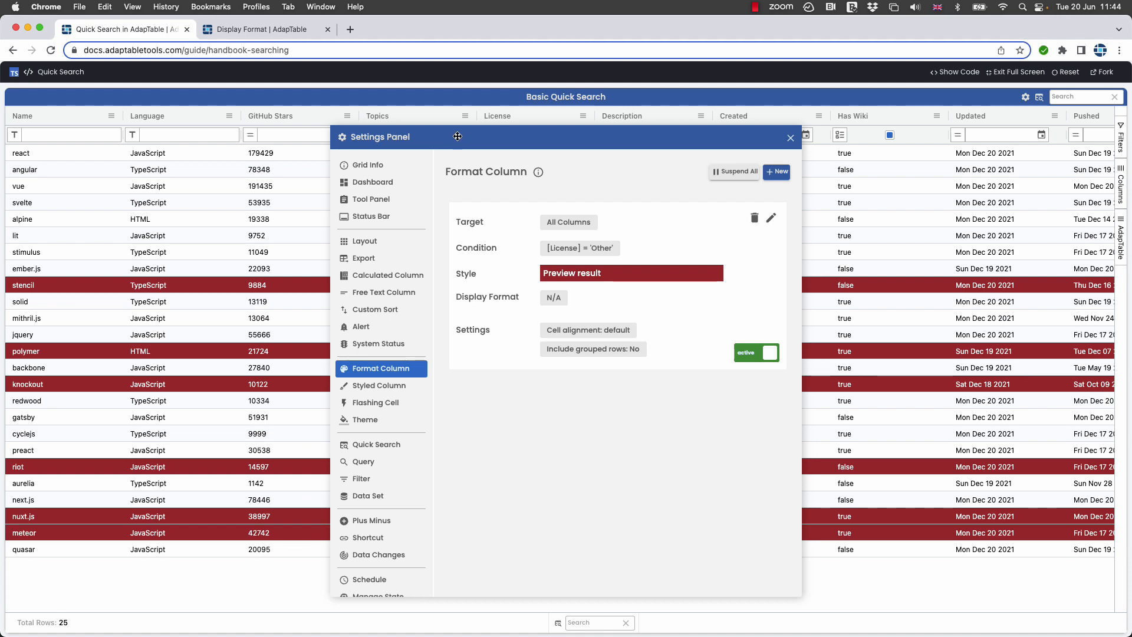
{"action": "left_click_drag", "start_coordinate": [458, 136], "coordinate": [710, 124]}
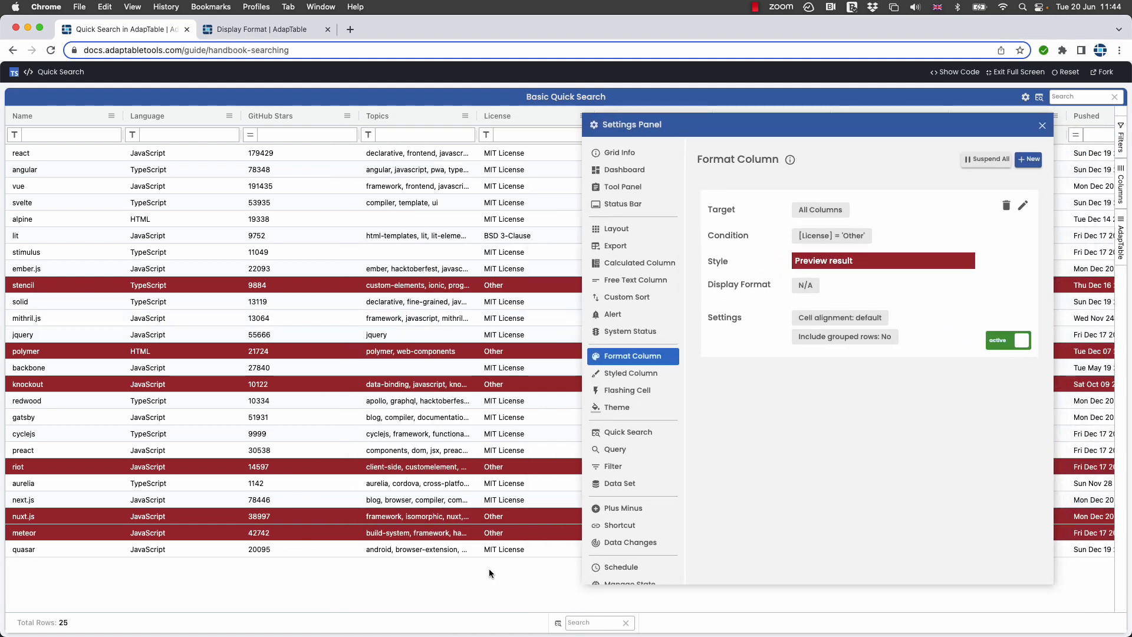
Create a second Format Column for the Language column with the predicate condition Equals JavaScript
{"action": "left_click", "coordinate": [1041, 165]}
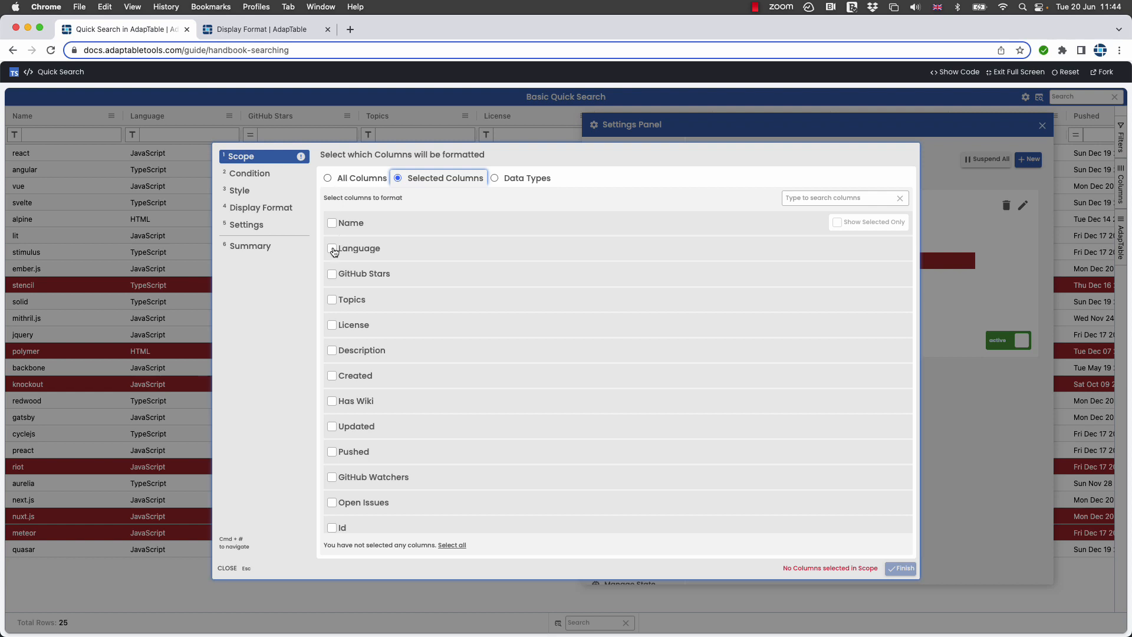
{"action": "left_click", "coordinate": [333, 249]}
{"action": "left_click", "coordinate": [248, 174]}
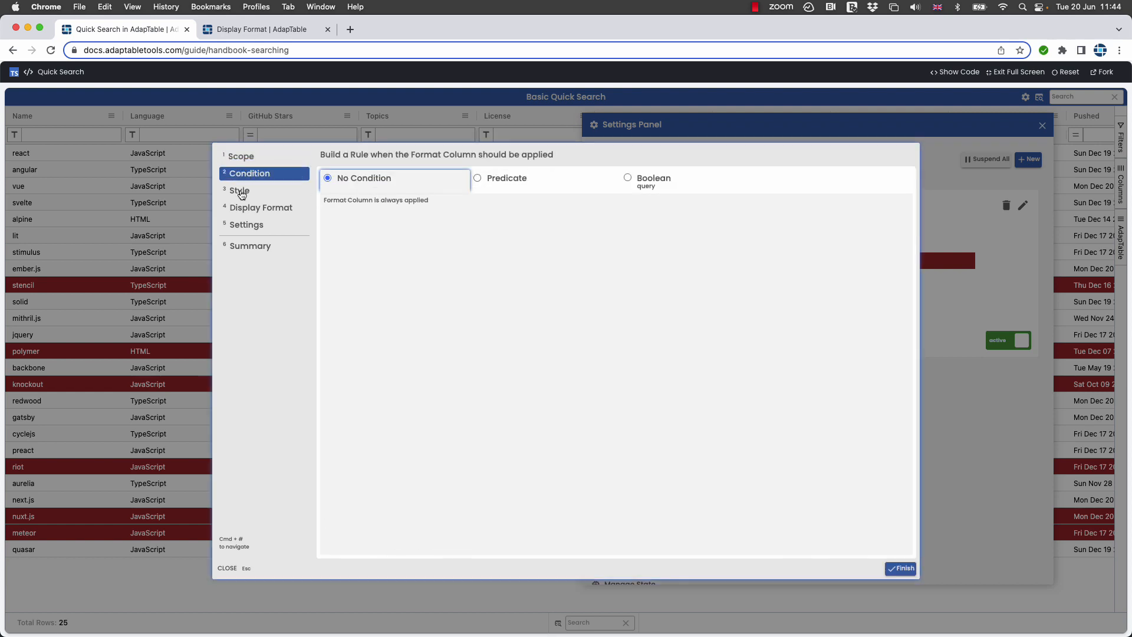
{"action": "left_click", "coordinate": [509, 178]}
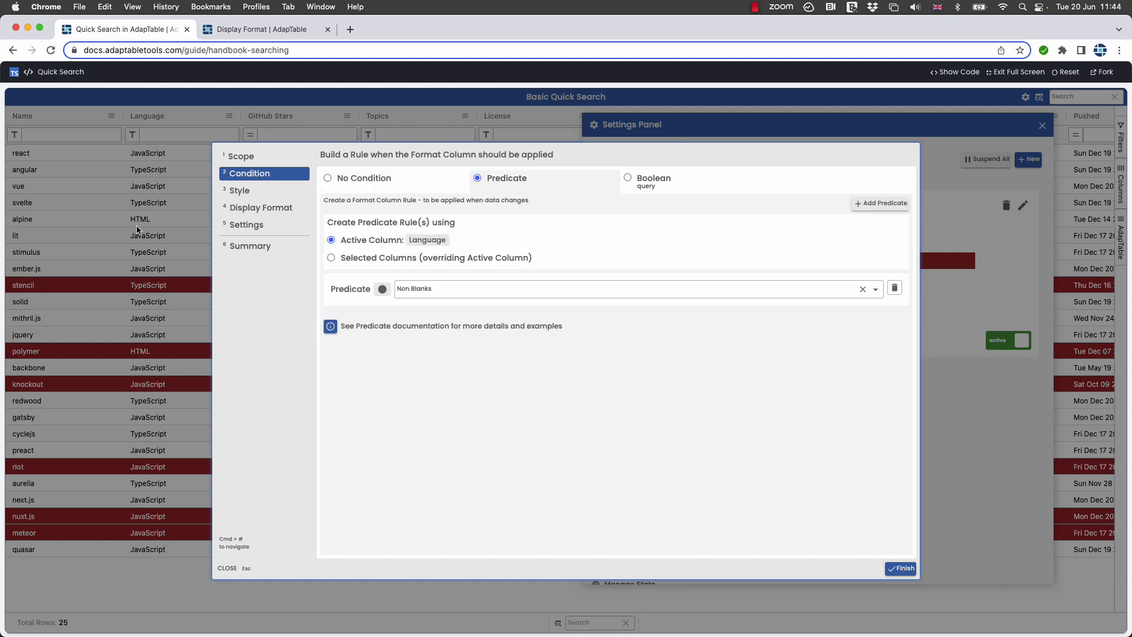
{"action": "left_click", "coordinate": [411, 288]}
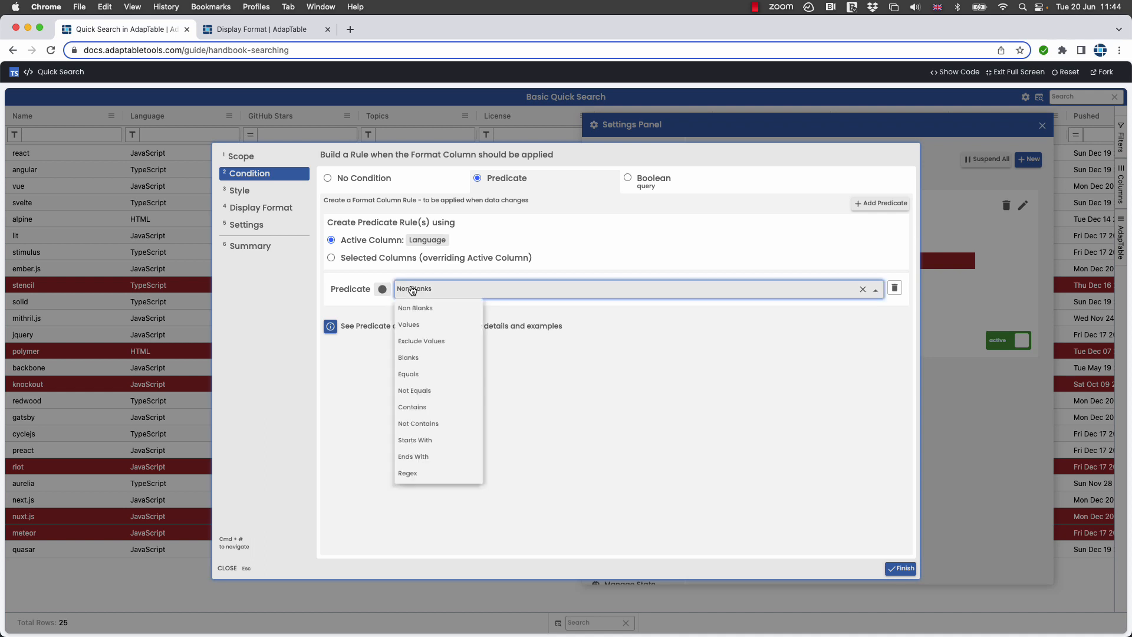
{"action": "left_click", "coordinate": [411, 375]}
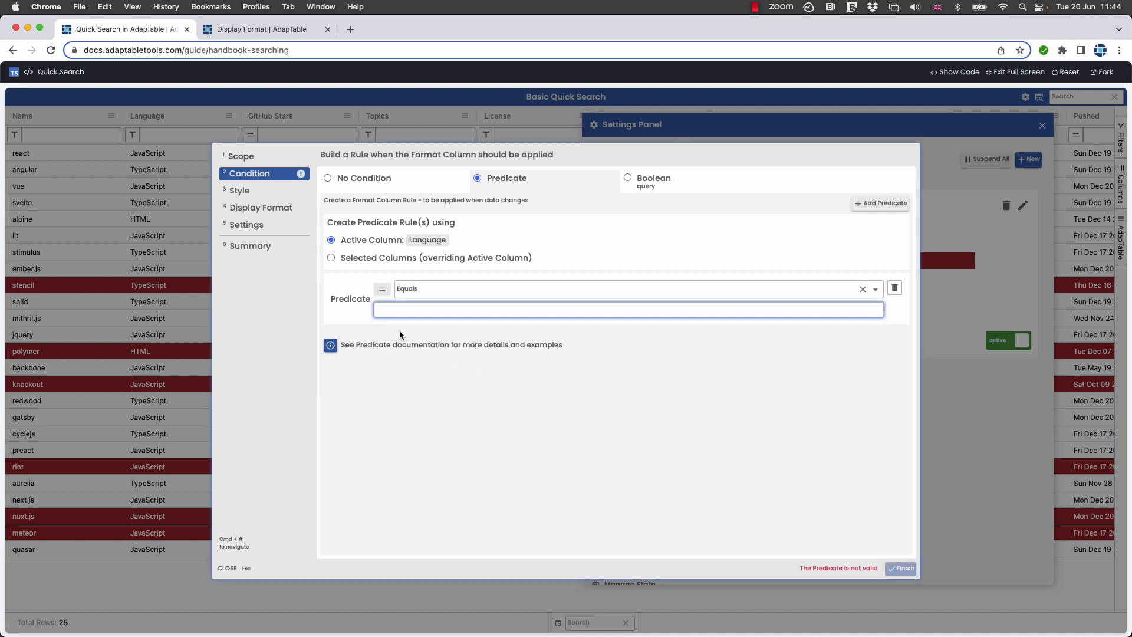
{"action": "type", "text": "JavaScript"}
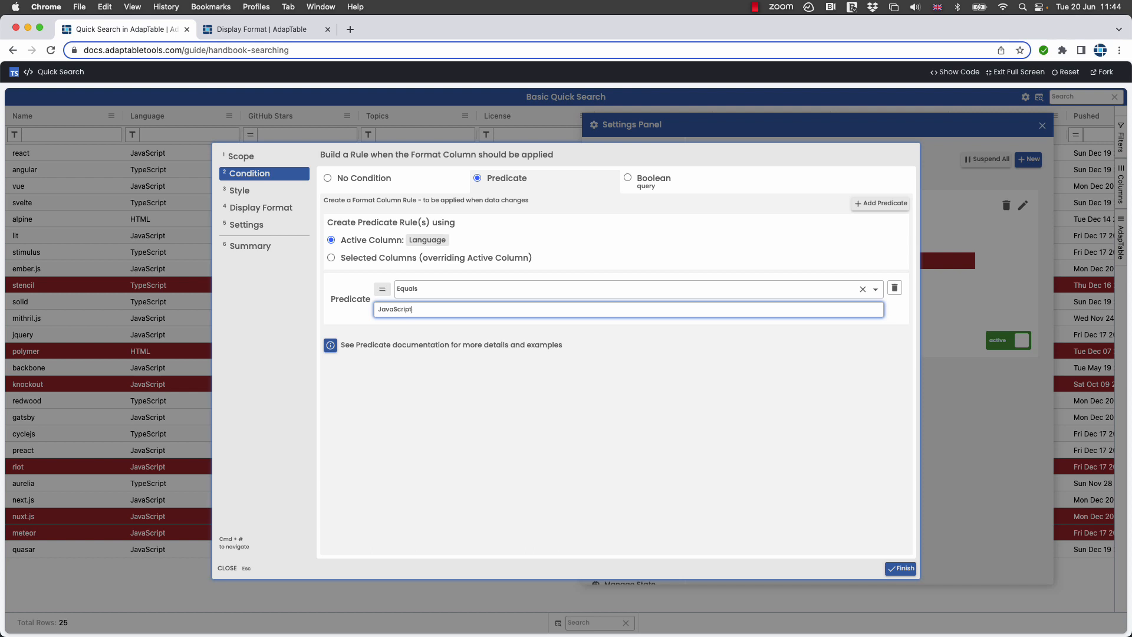
Style the Language format with a blue back colour, white fore colour and italic font, and save it
{"action": "left_click", "coordinate": [270, 191]}
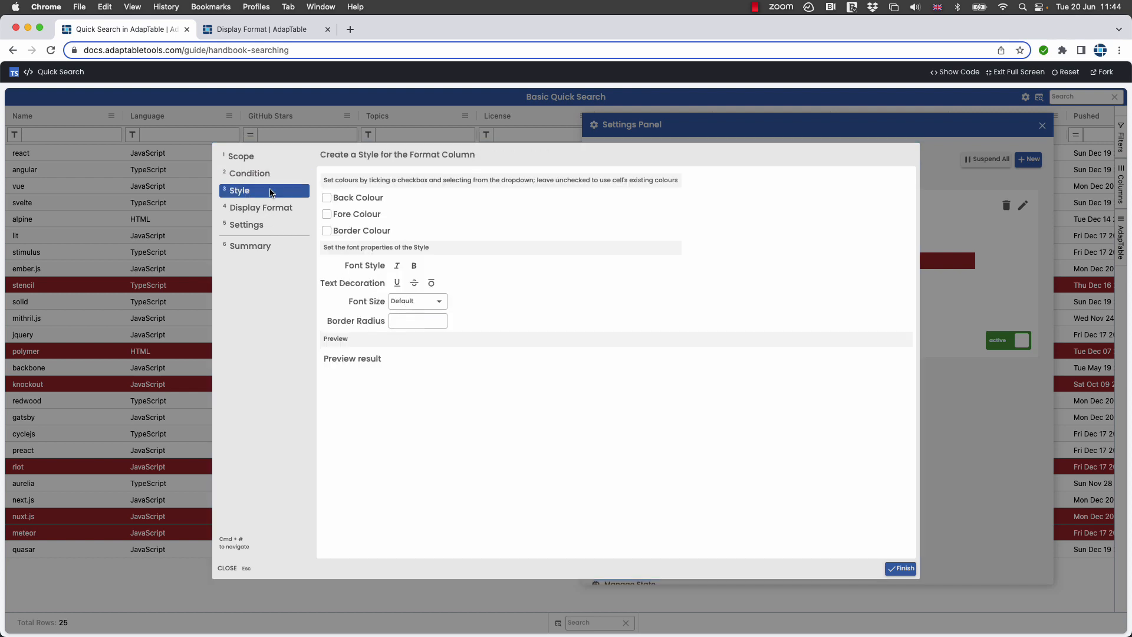
{"action": "left_click", "coordinate": [354, 199]}
{"action": "left_click", "coordinate": [413, 200]}
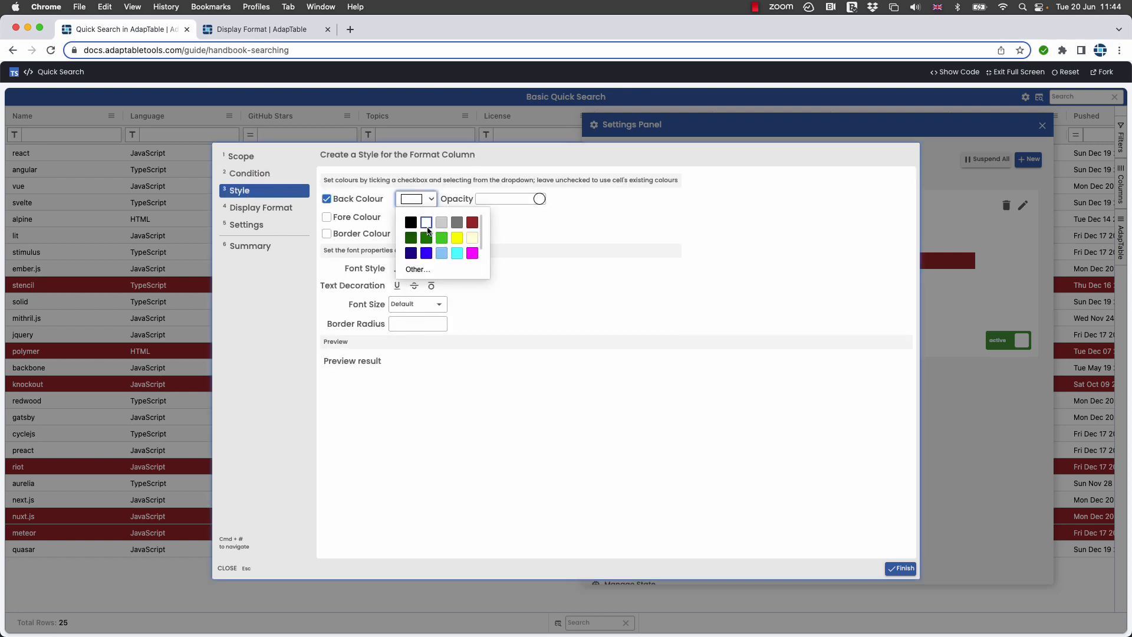
{"action": "left_click", "coordinate": [426, 253]}
{"action": "left_click", "coordinate": [370, 218]}
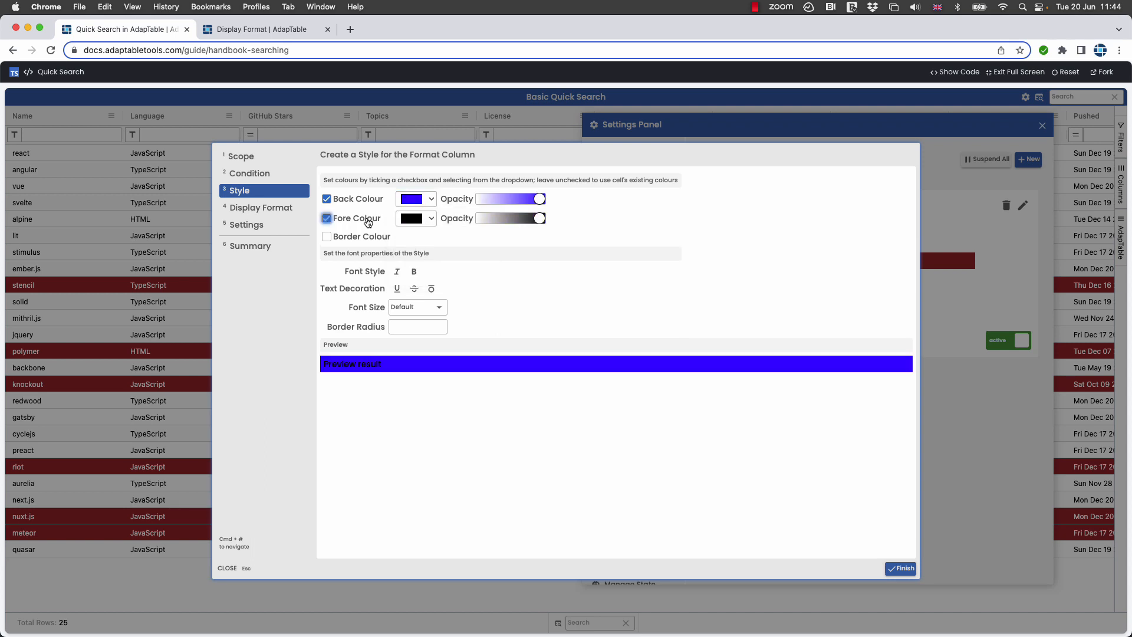
{"action": "left_click", "coordinate": [413, 219]}
{"action": "left_click", "coordinate": [427, 246]}
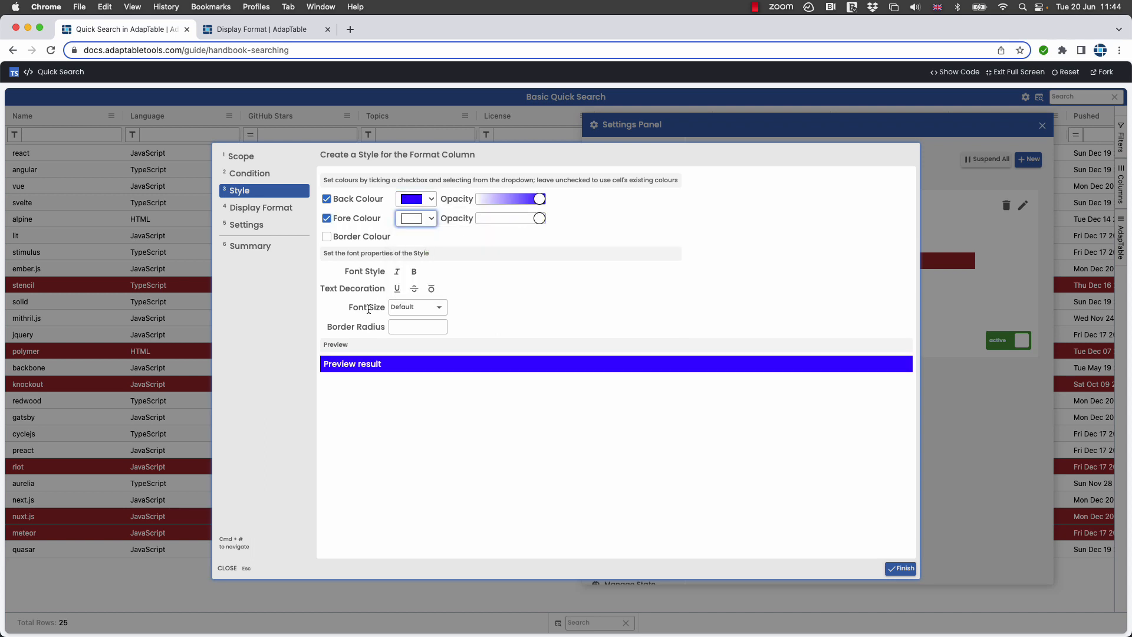
{"action": "left_click", "coordinate": [397, 271]}
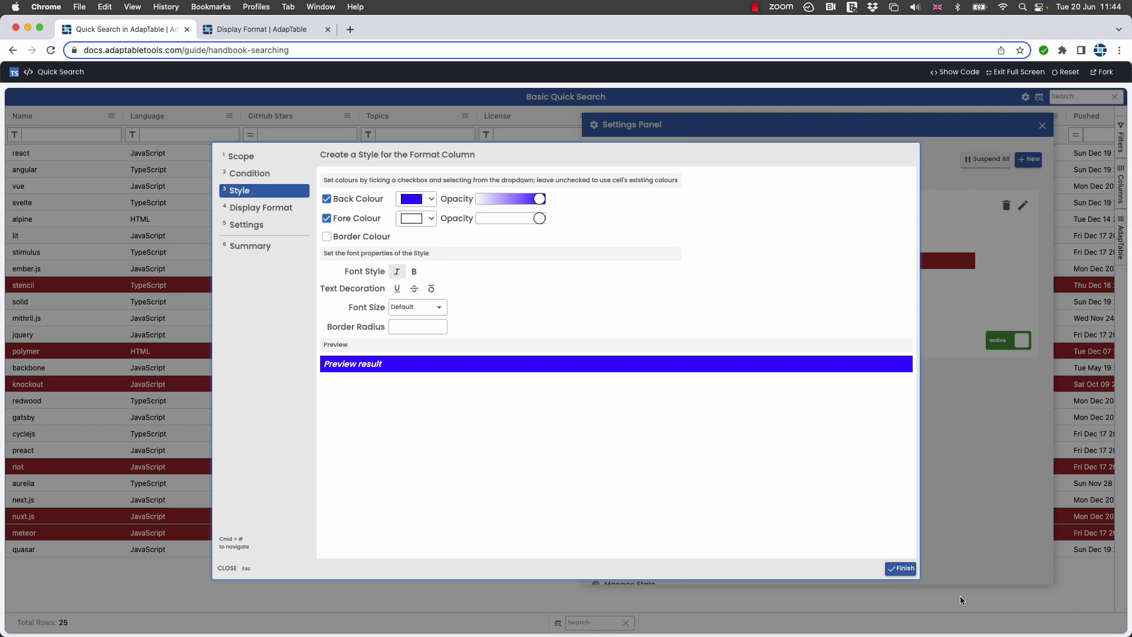
{"action": "left_click", "coordinate": [902, 568]}
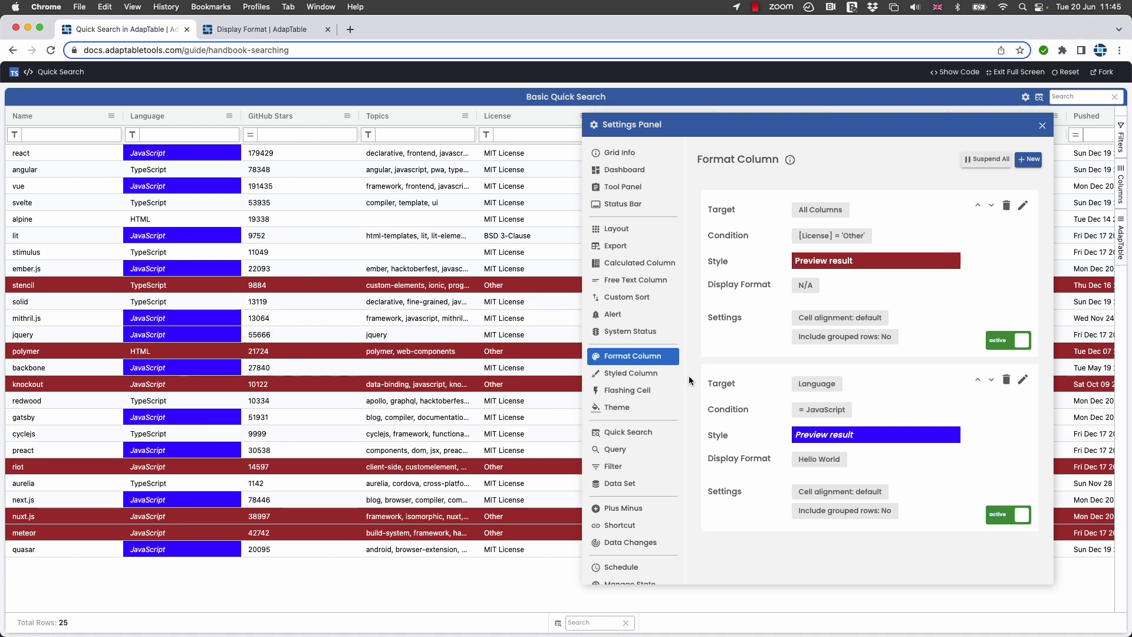
Move the Language format above the All Columns format and restore the original order
{"action": "left_click", "coordinate": [978, 380]}
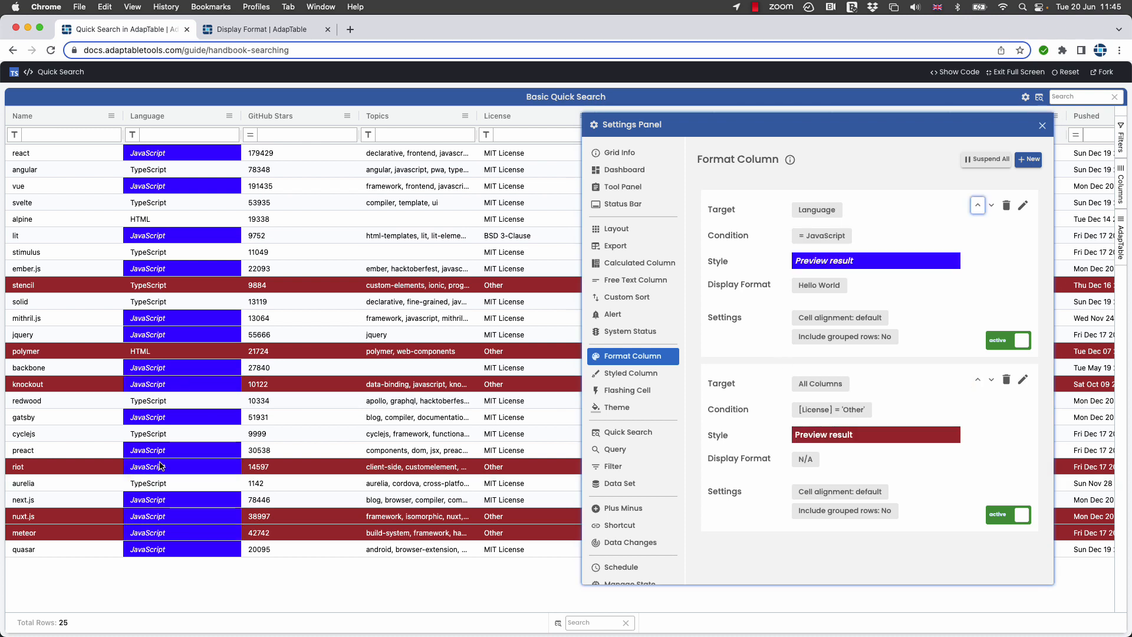
{"action": "left_click", "coordinate": [992, 206]}
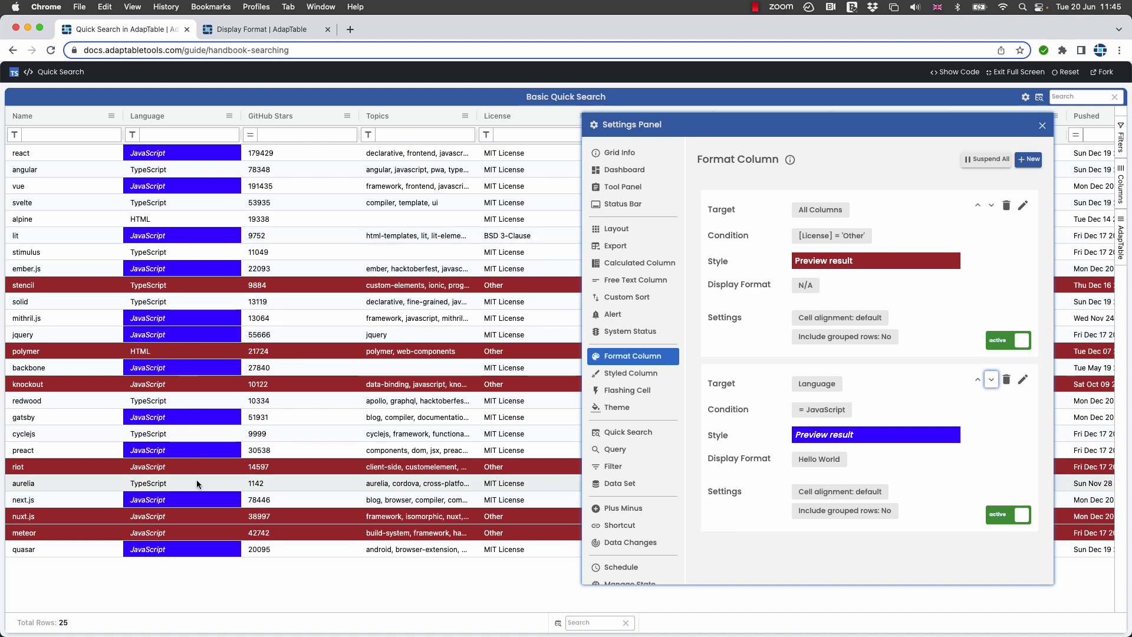
Switch to the Display Format demo tab, show its code, and examine the GitHub Stars format rule for values greater than 1000000
{"action": "left_click", "coordinate": [230, 31]}
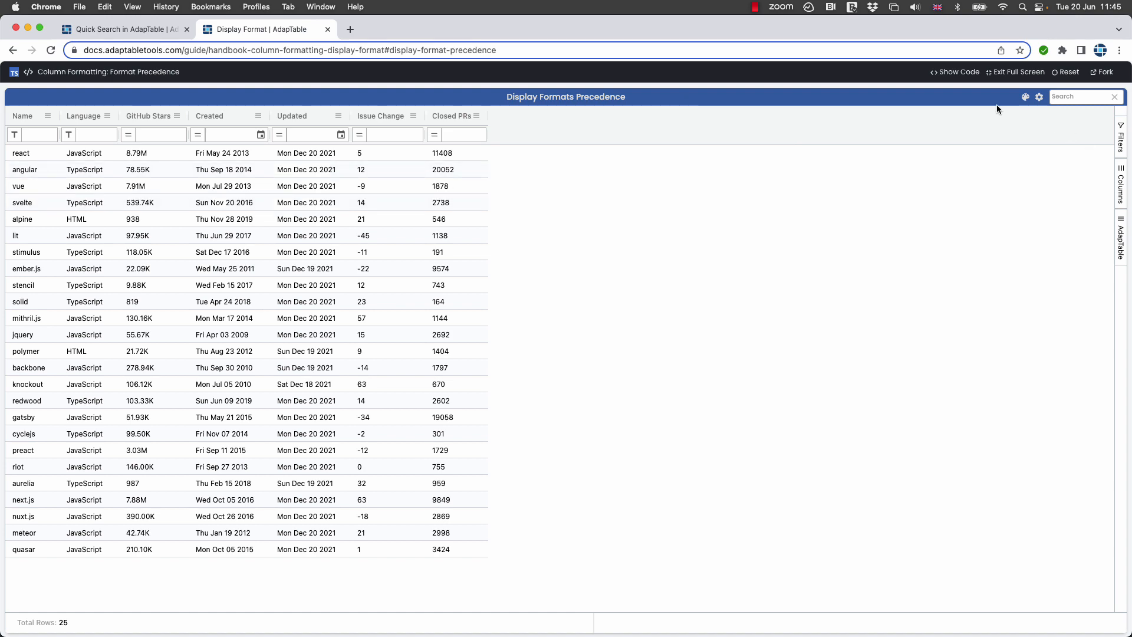
{"action": "left_click", "coordinate": [950, 73]}
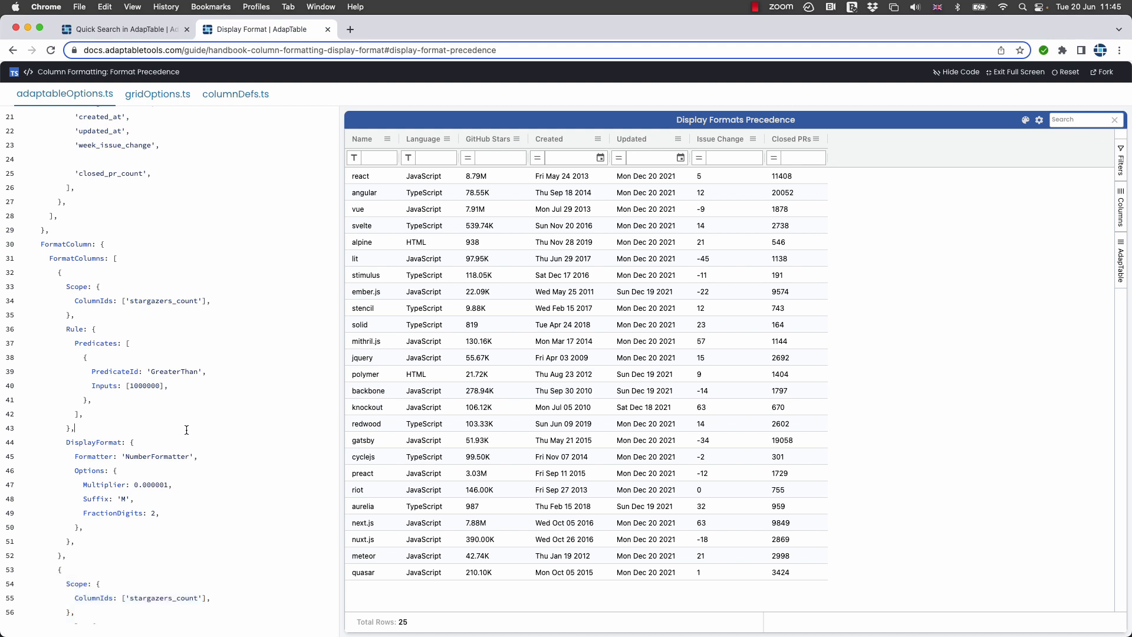
{"action": "scroll", "coordinate": [186, 430], "scroll_direction": "down", "scroll_amount": 2}
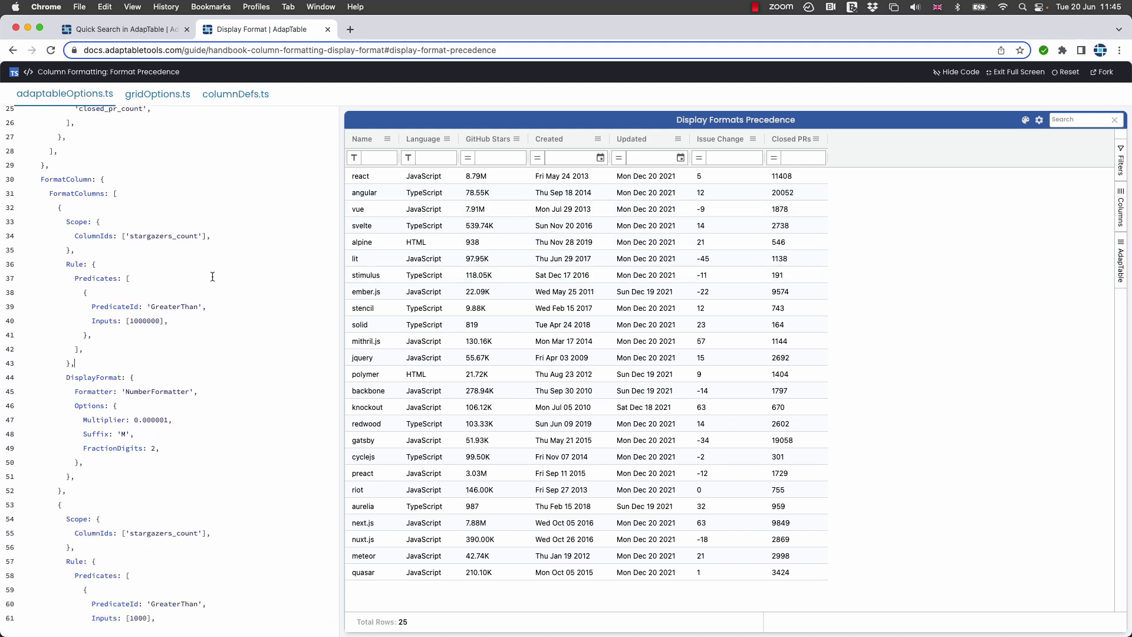
{"action": "scroll", "coordinate": [167, 166], "scroll_direction": "down", "scroll_amount": 3}
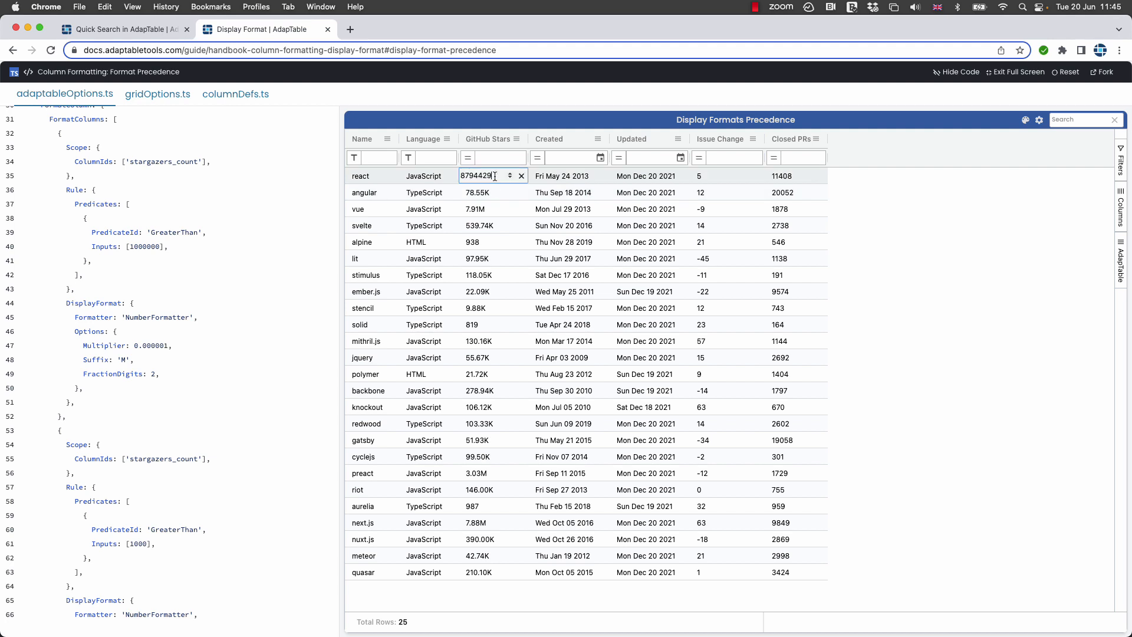
Examine the code of the K-suffix rule for values greater than 1000 and compare it with the GitHub Stars cells
{"action": "key", "text": "Return"}
{"action": "key", "text": "Down"}
{"action": "key", "text": "Down"}
{"action": "key", "text": "Down"}
{"action": "scroll", "coordinate": [283, 374], "scroll_direction": "down", "scroll_amount": 5}
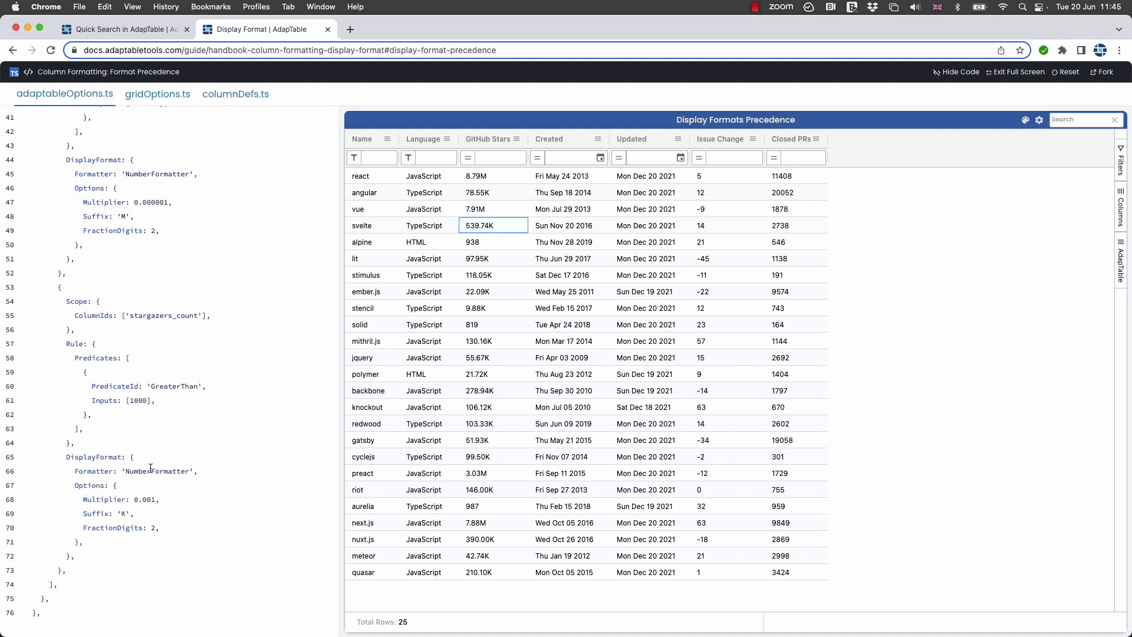
{"action": "double_click", "coordinate": [502, 191]}
{"action": "left_click", "coordinate": [494, 220]}
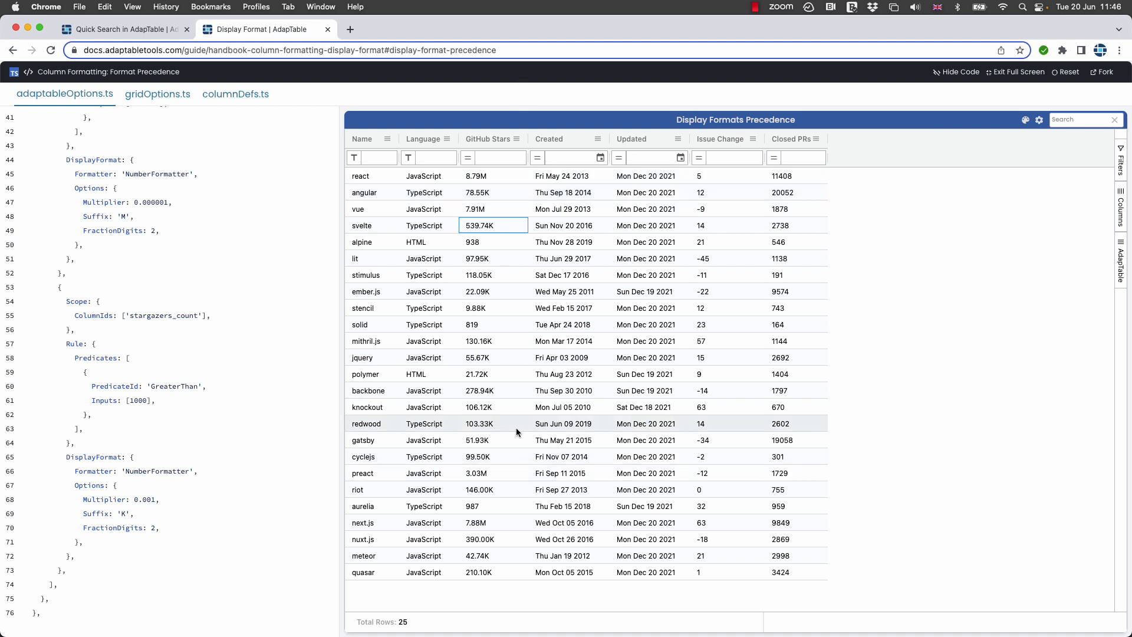
In the Format Column settings, move the GitHub Stars > 1000 format above the > 1000000 format and restore the original order
{"action": "left_click", "coordinate": [1026, 119]}
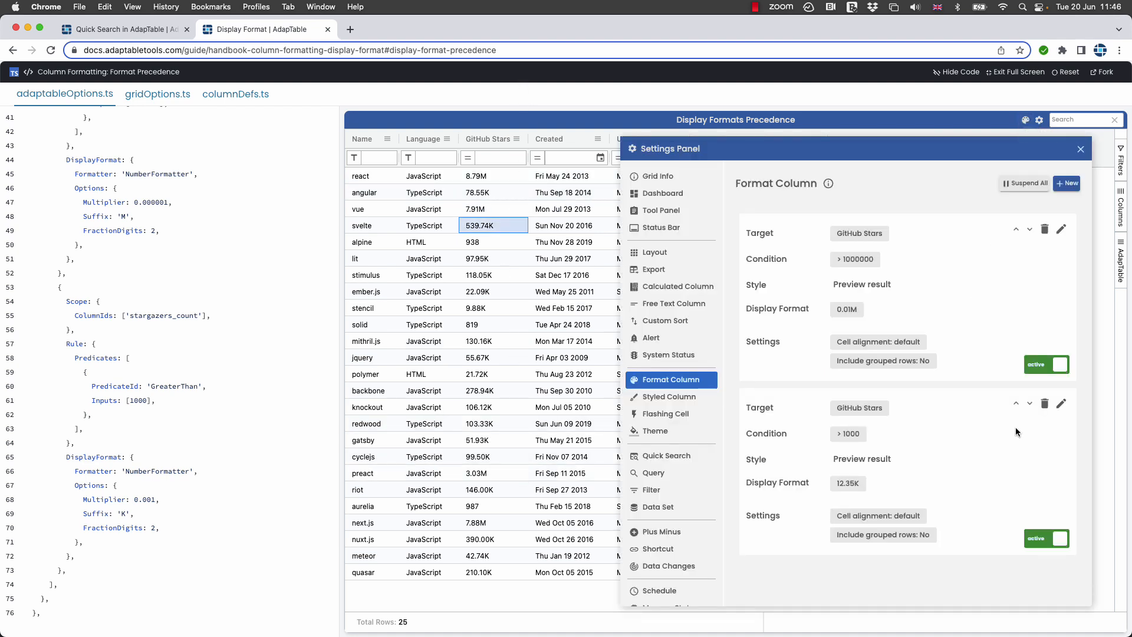
{"action": "left_click", "coordinate": [1016, 404]}
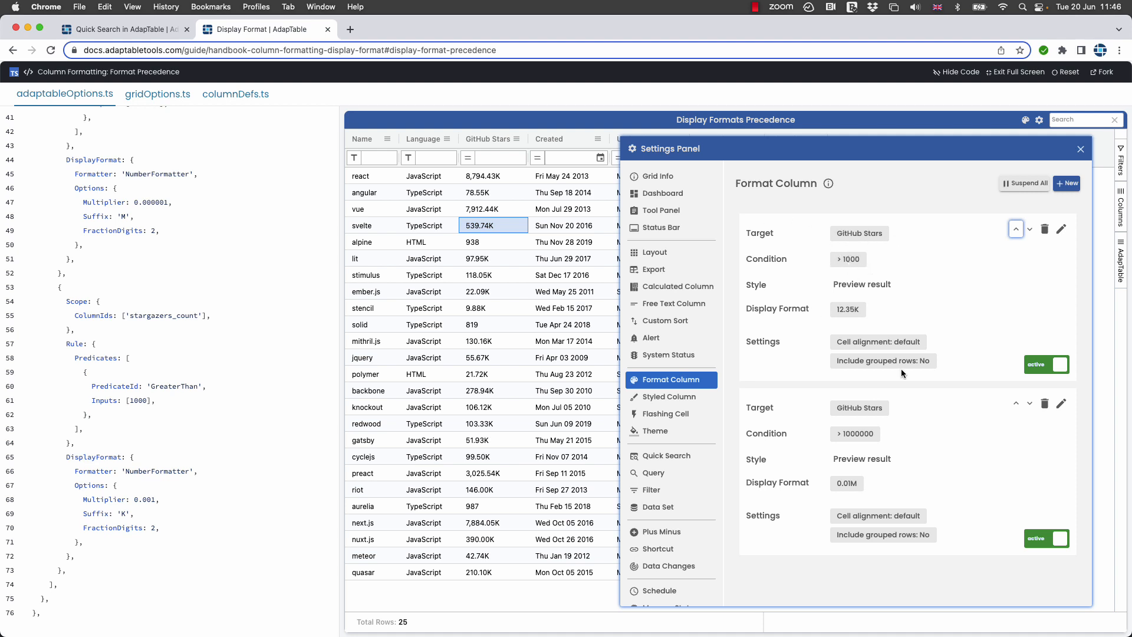
{"action": "left_click", "coordinate": [1017, 405]}
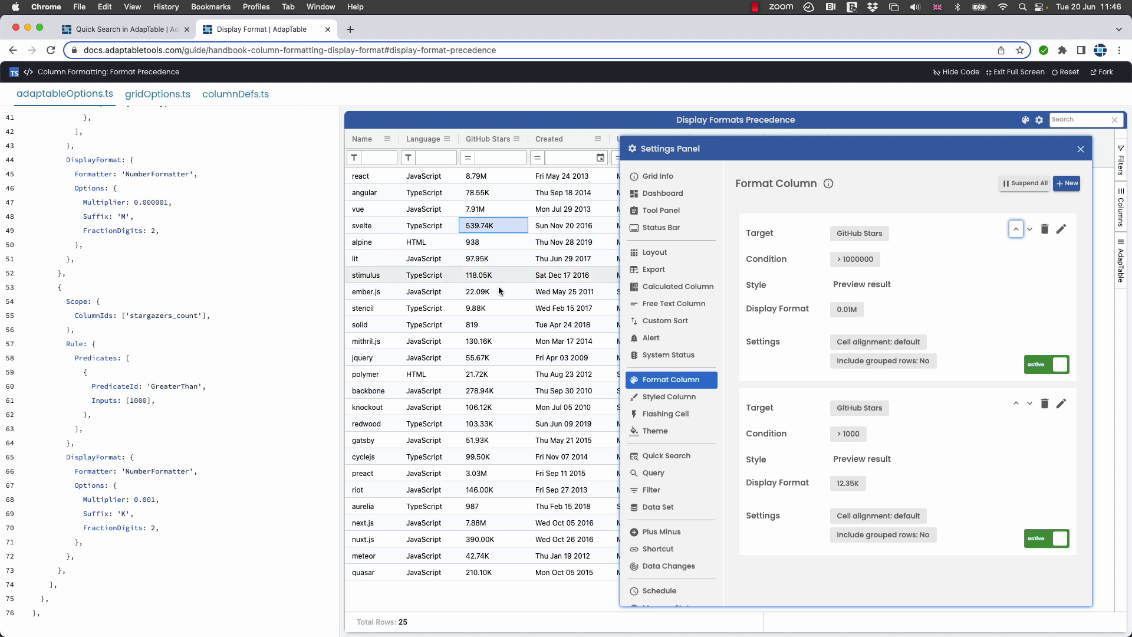
{"action": "left_click", "coordinate": [497, 303]}
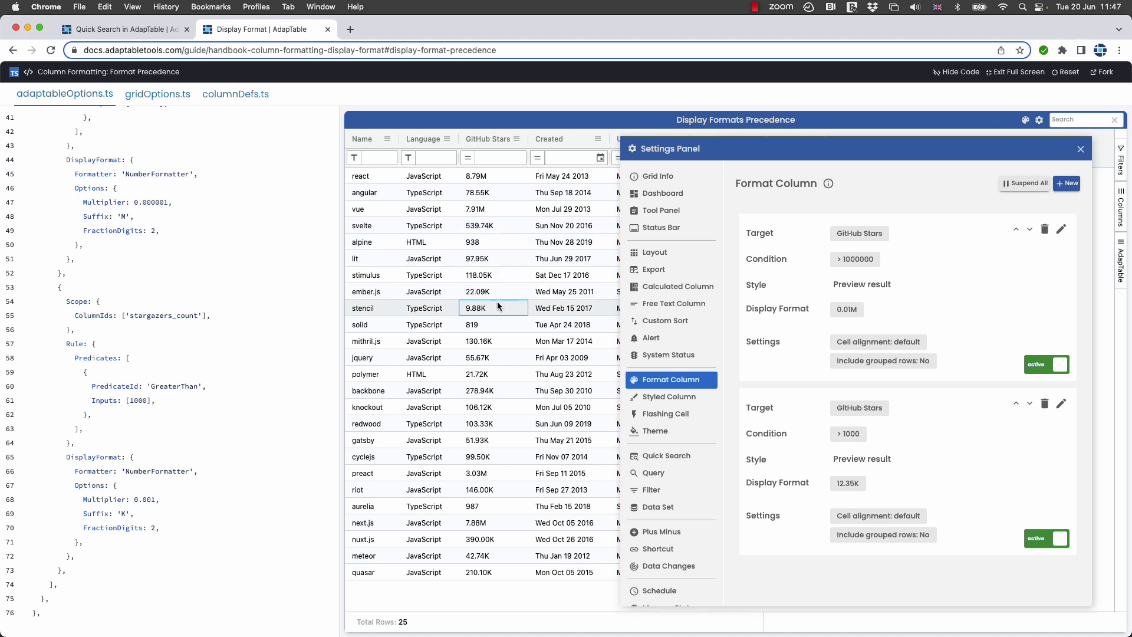